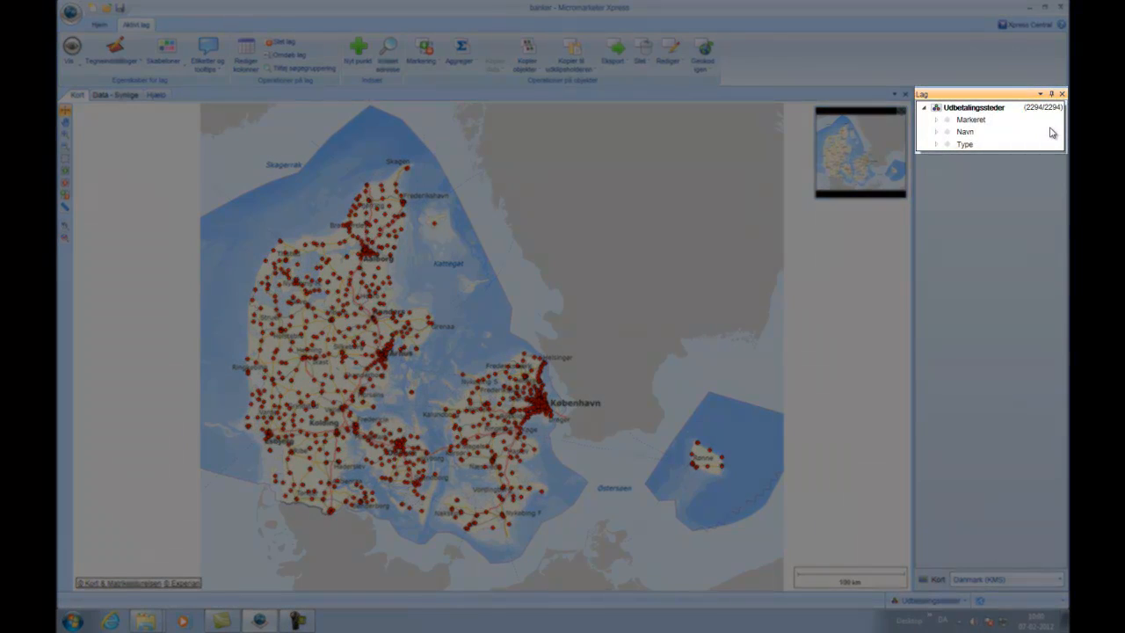
Format the Udbetalingssteder points on the map by the Type grouping.
click(972, 133)
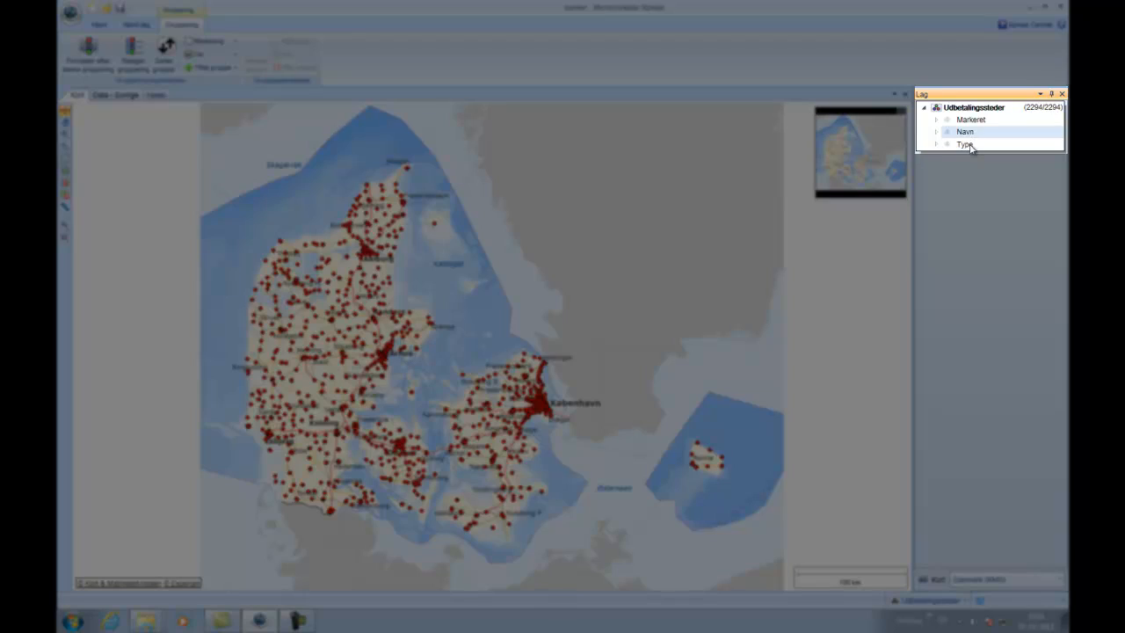
click(967, 144)
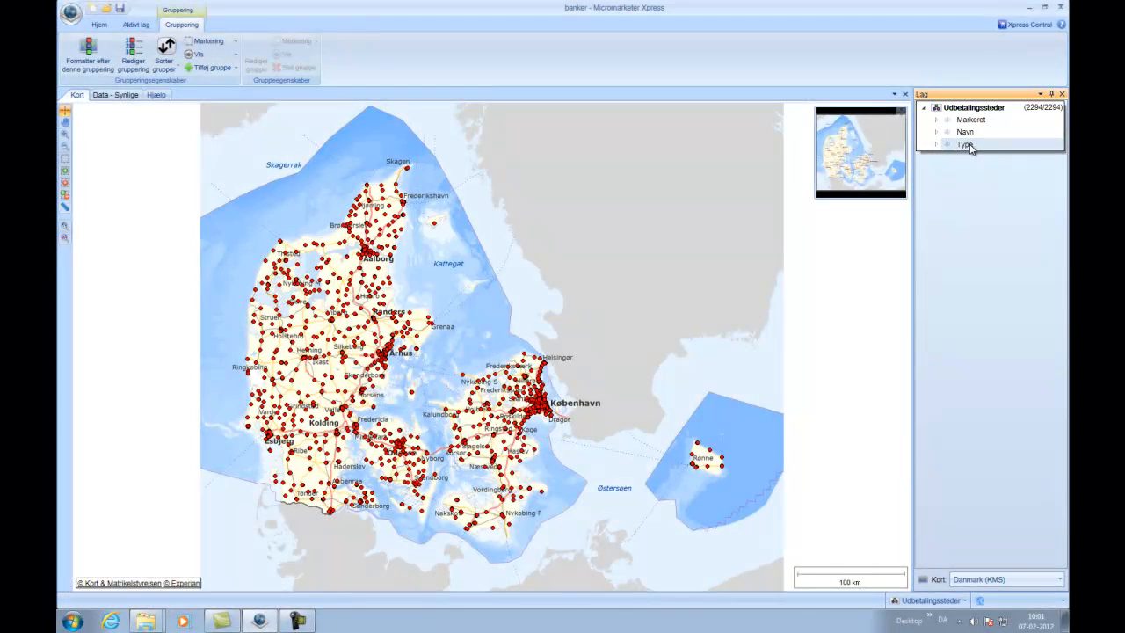
double_click(967, 144)
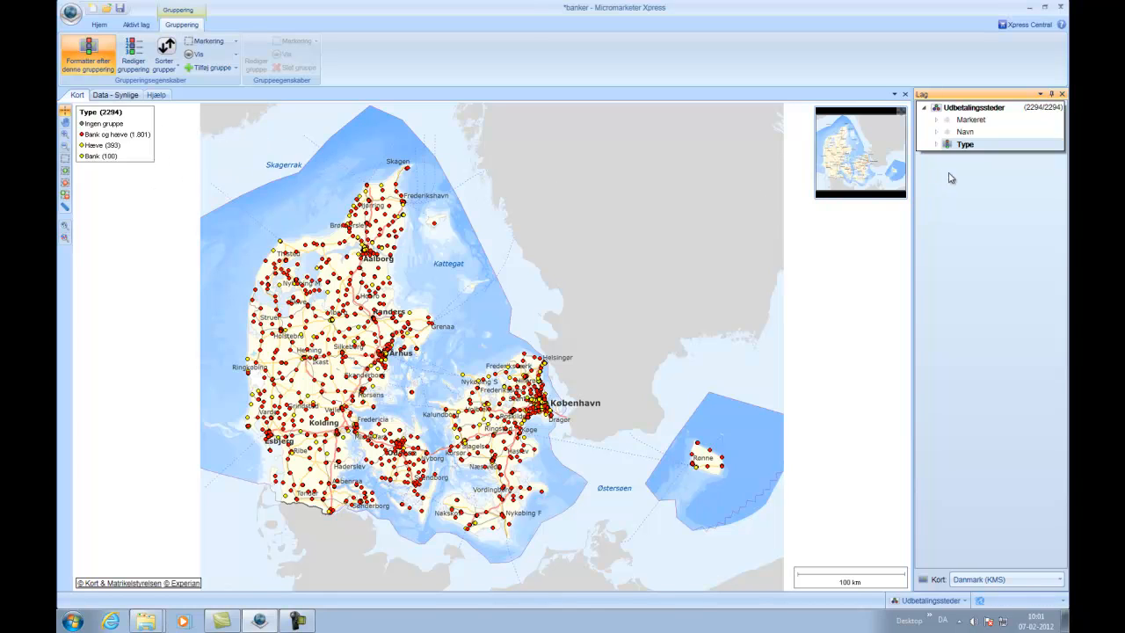
Preview the points formatted by the Navn grouping, and return to formatting by Type.
click(964, 132)
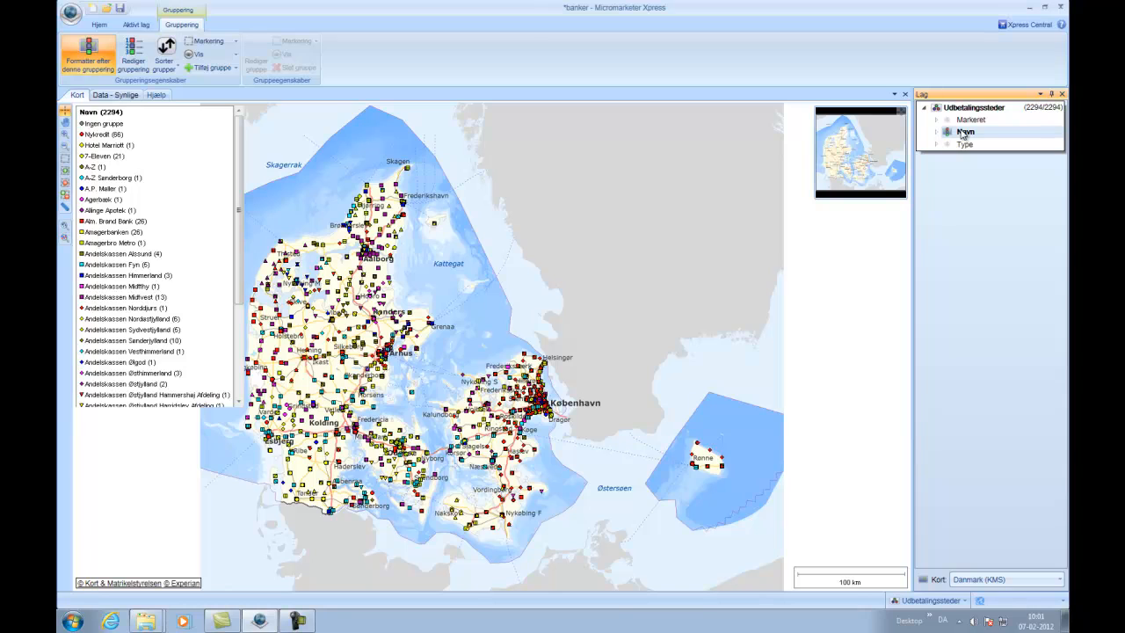
click(964, 144)
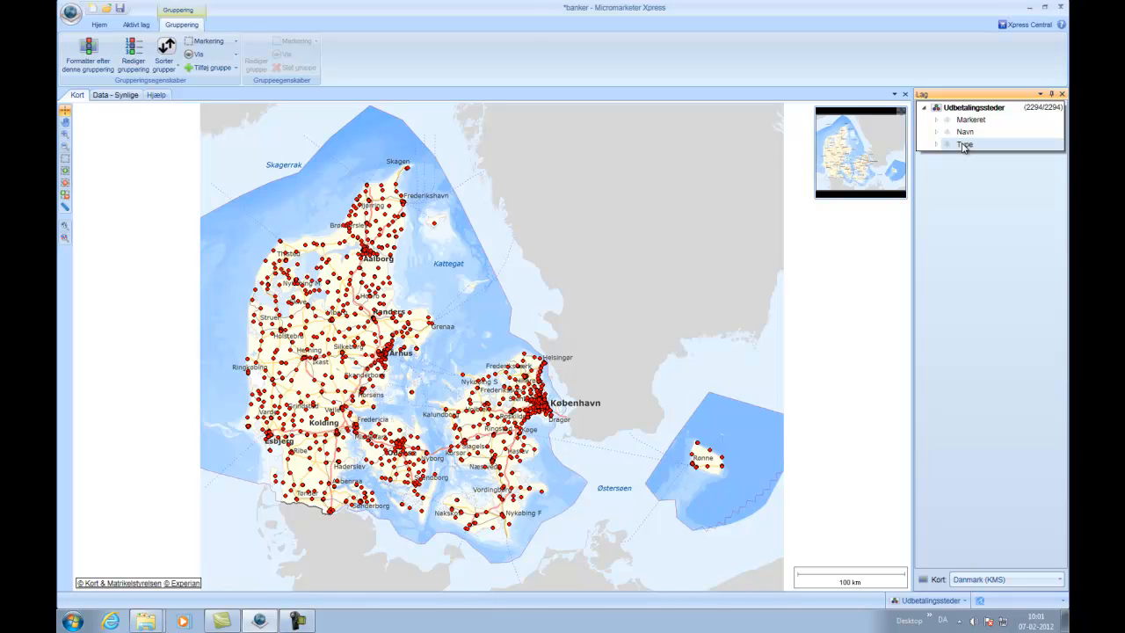
double_click(965, 146)
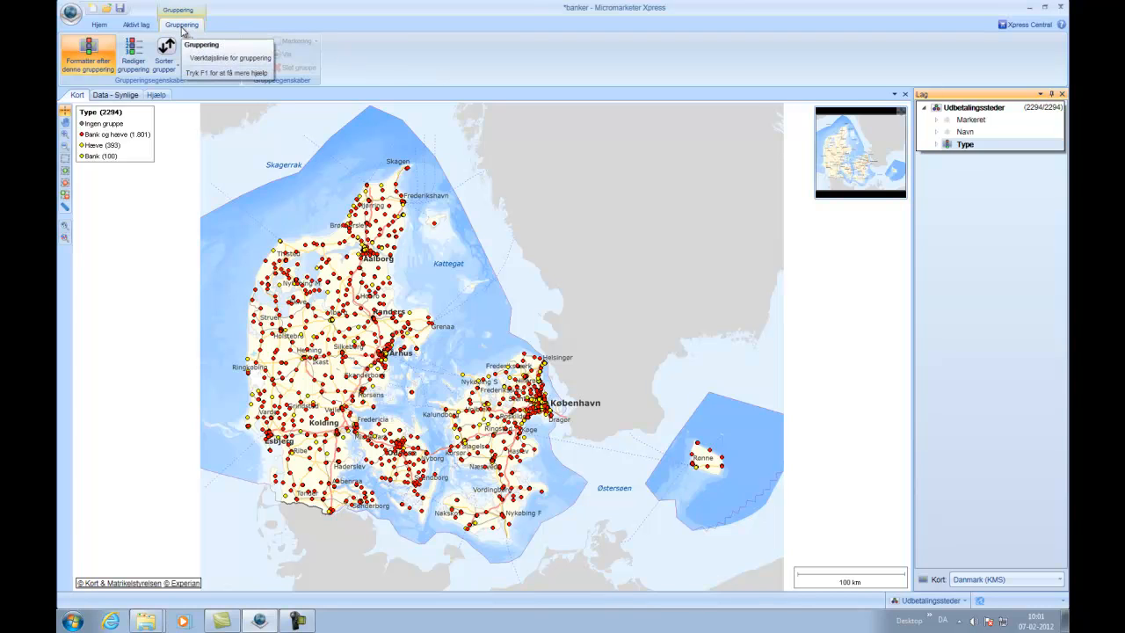
Edit the Type grouping so the Bank group's symbol is a square with the standard blue fill.
click(137, 57)
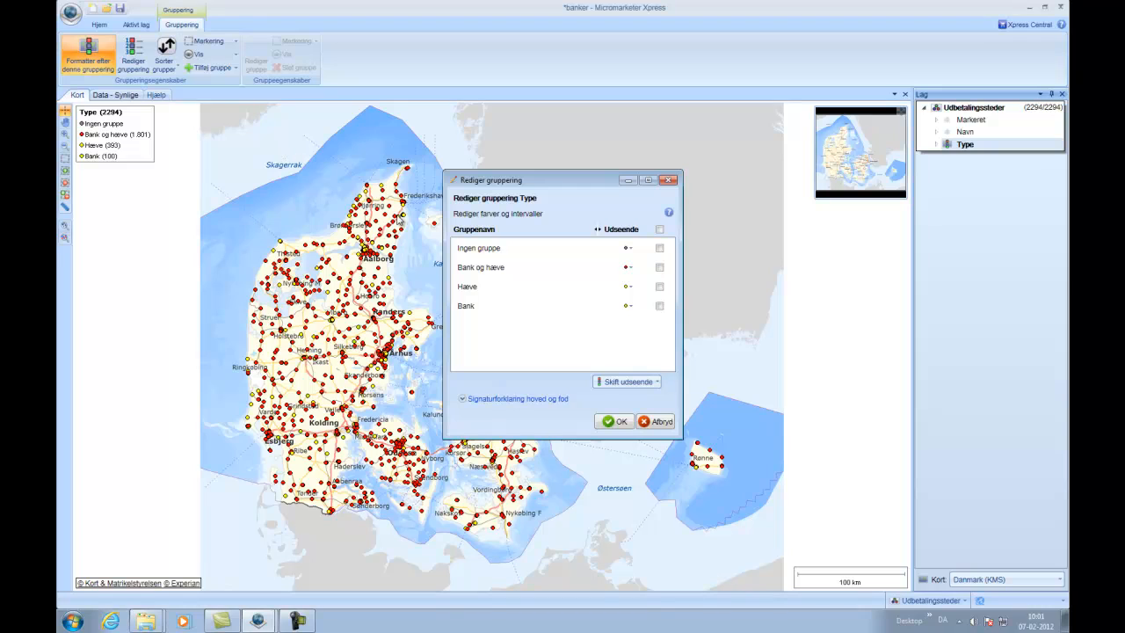
click(628, 306)
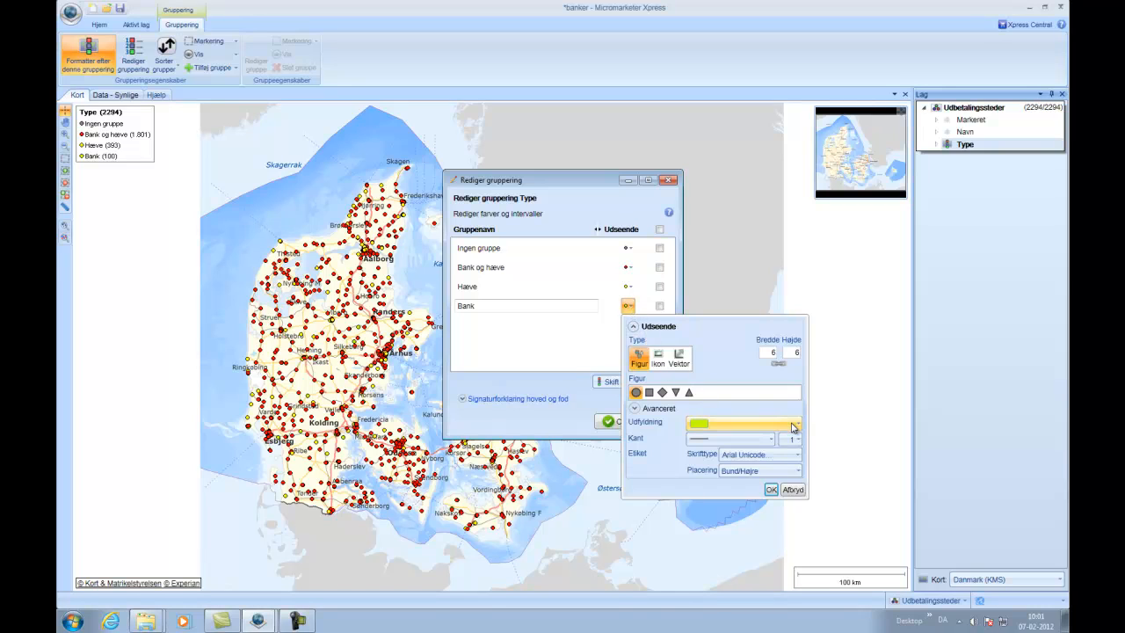
click(649, 393)
click(795, 423)
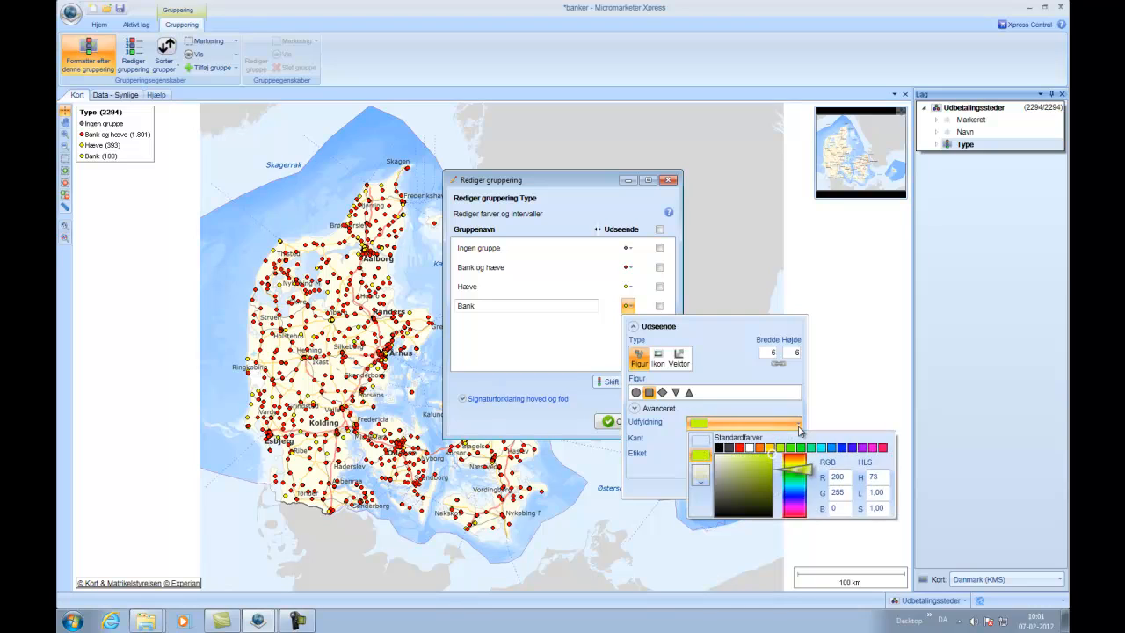
click(841, 447)
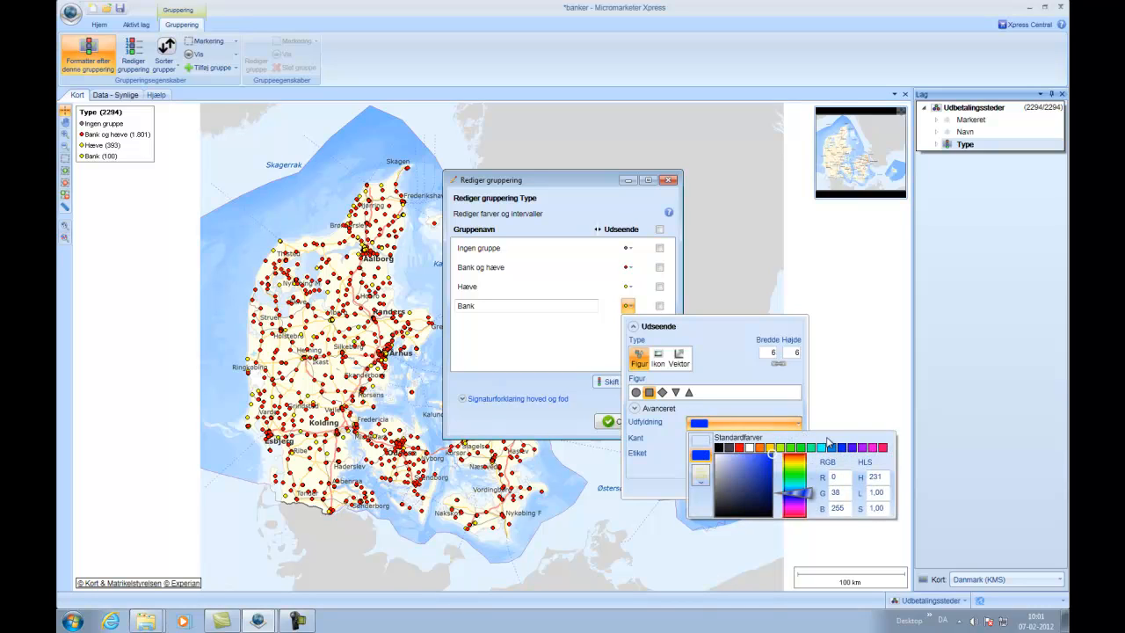
click(829, 425)
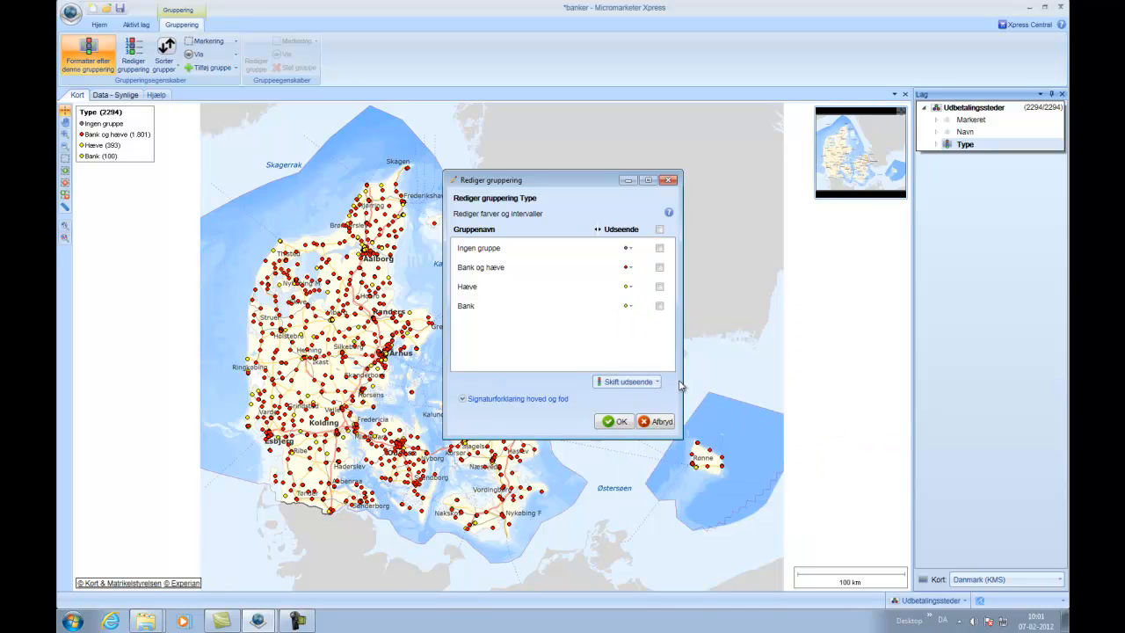
click(629, 306)
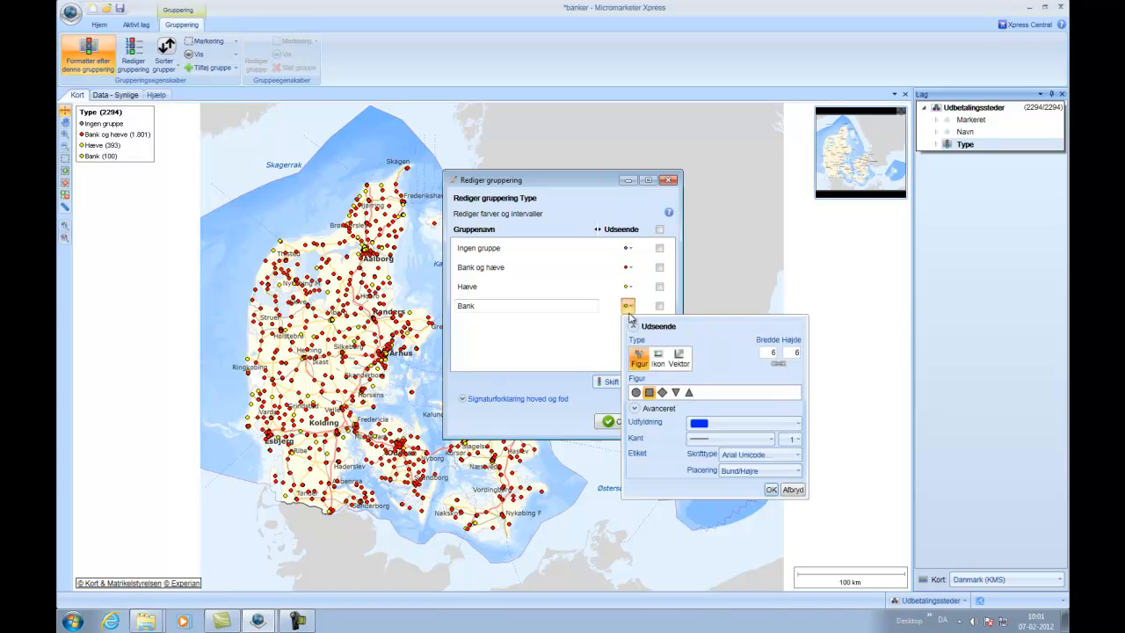
click(771, 490)
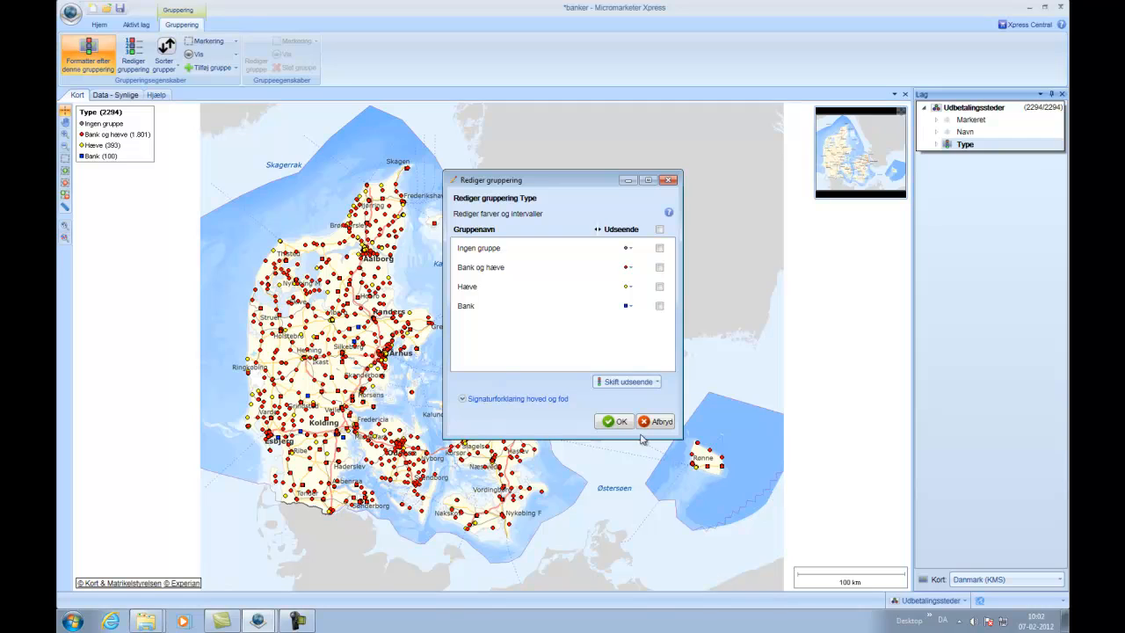
click(613, 421)
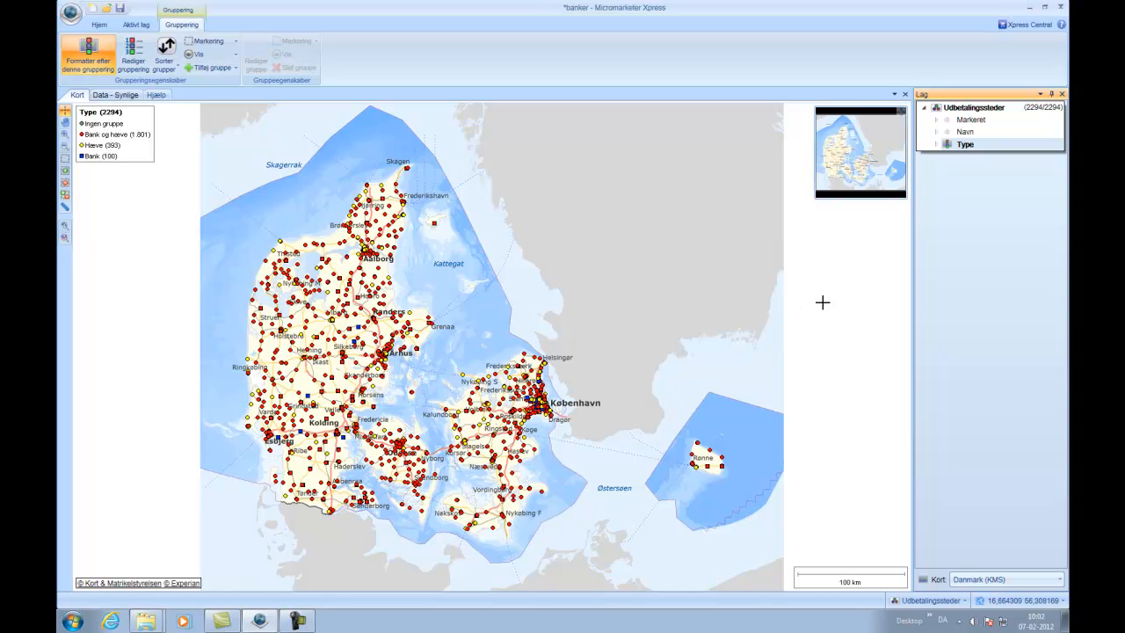
Turn off the Type formatting and show only the Danske Bank points of the Navn grouping.
click(965, 147)
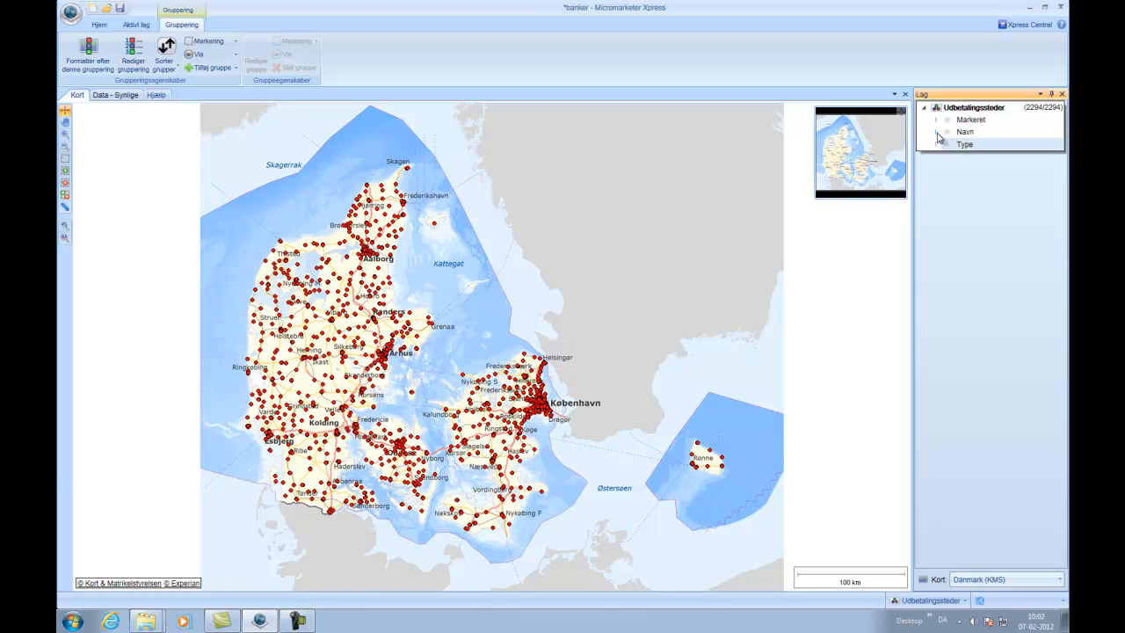
click(937, 132)
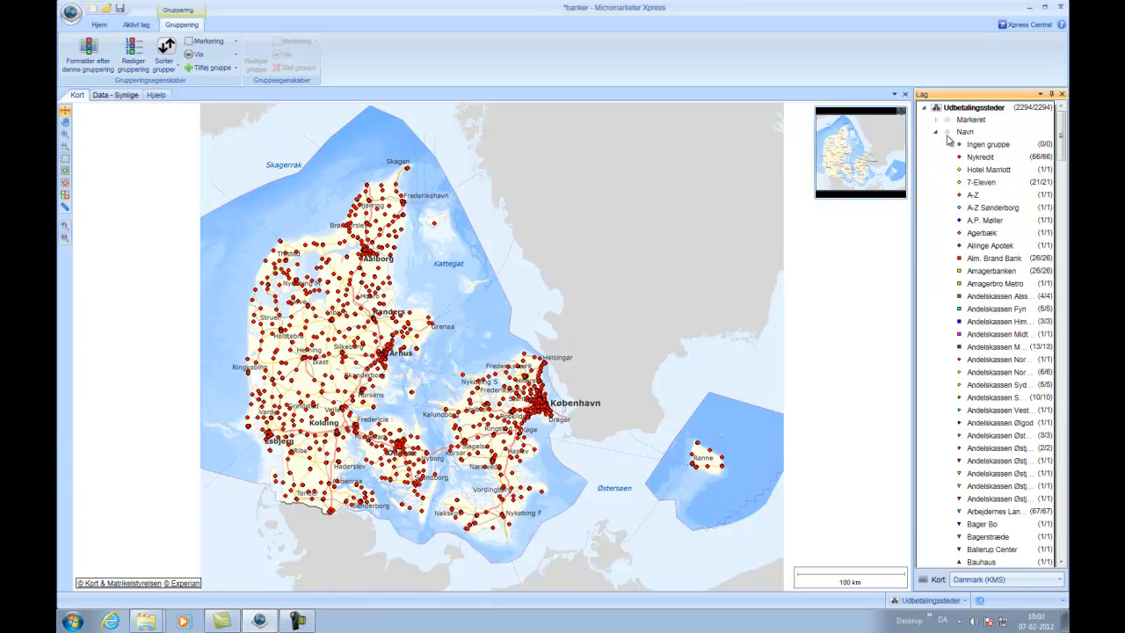
drag(1059, 157, 1059, 168)
scroll(1037, 203, down, 20)
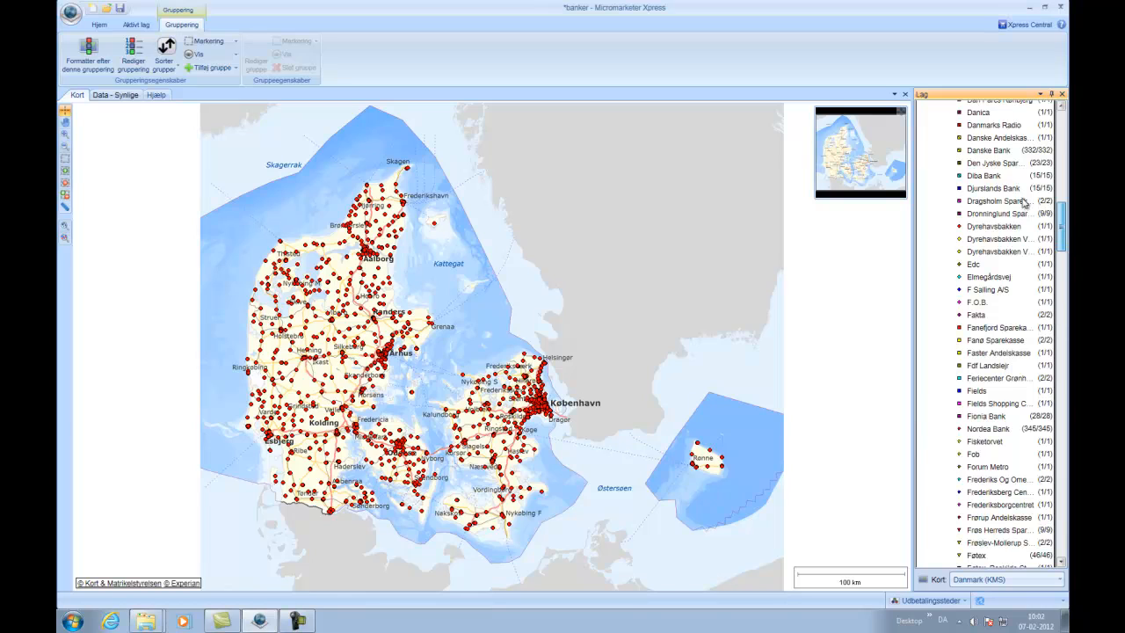
click(997, 152)
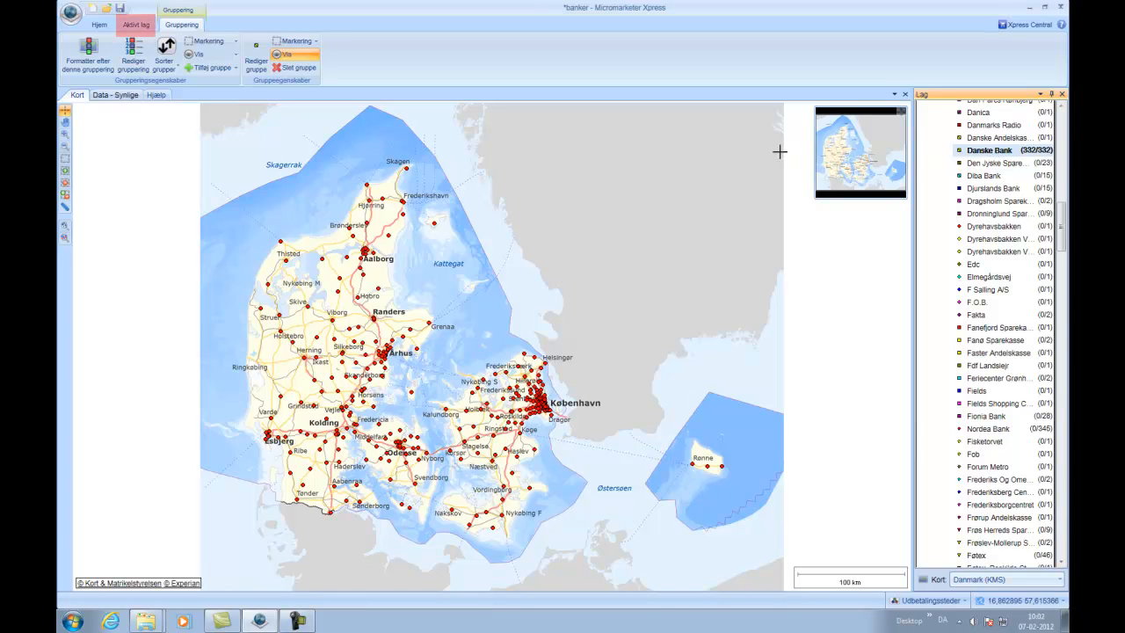
Edit all visible points, giving their symbols the standard blue fill.
click(137, 29)
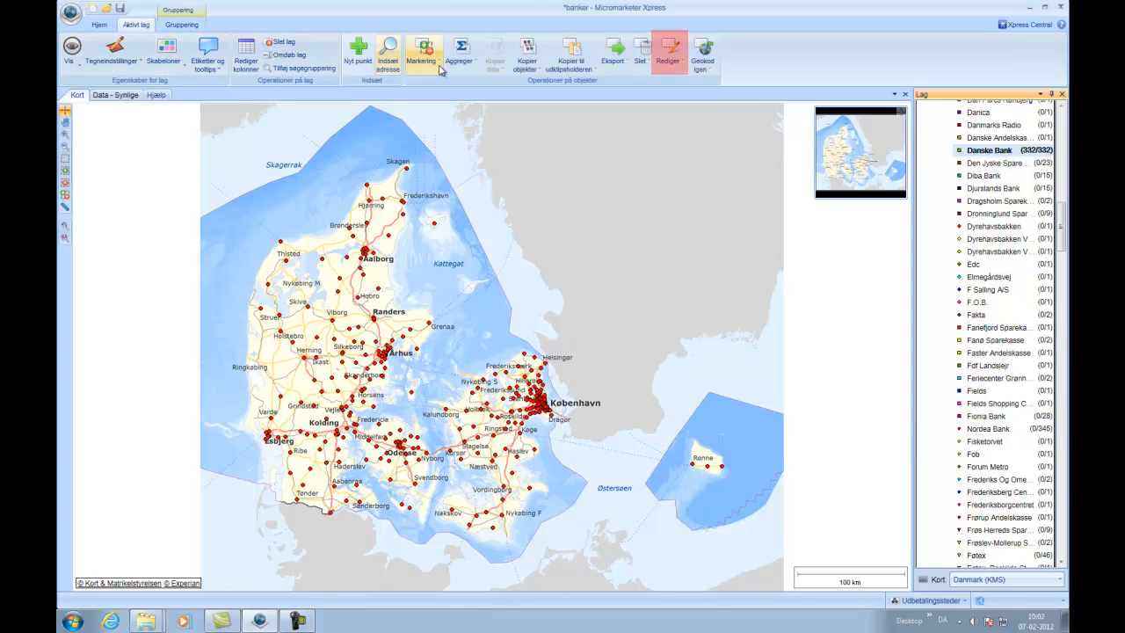
click(668, 54)
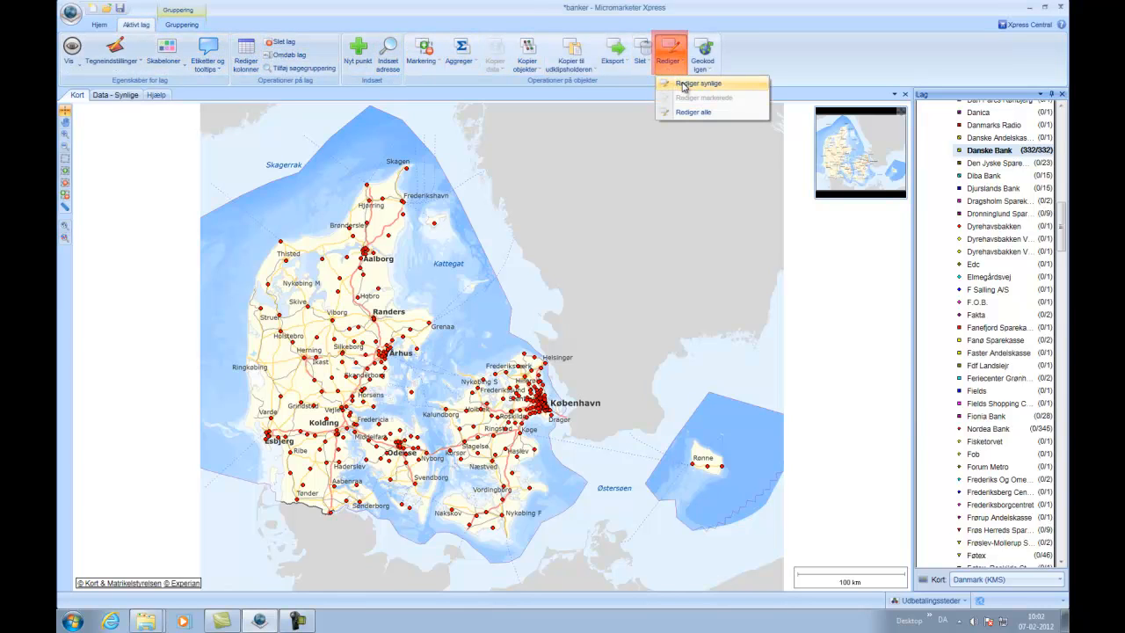
click(683, 84)
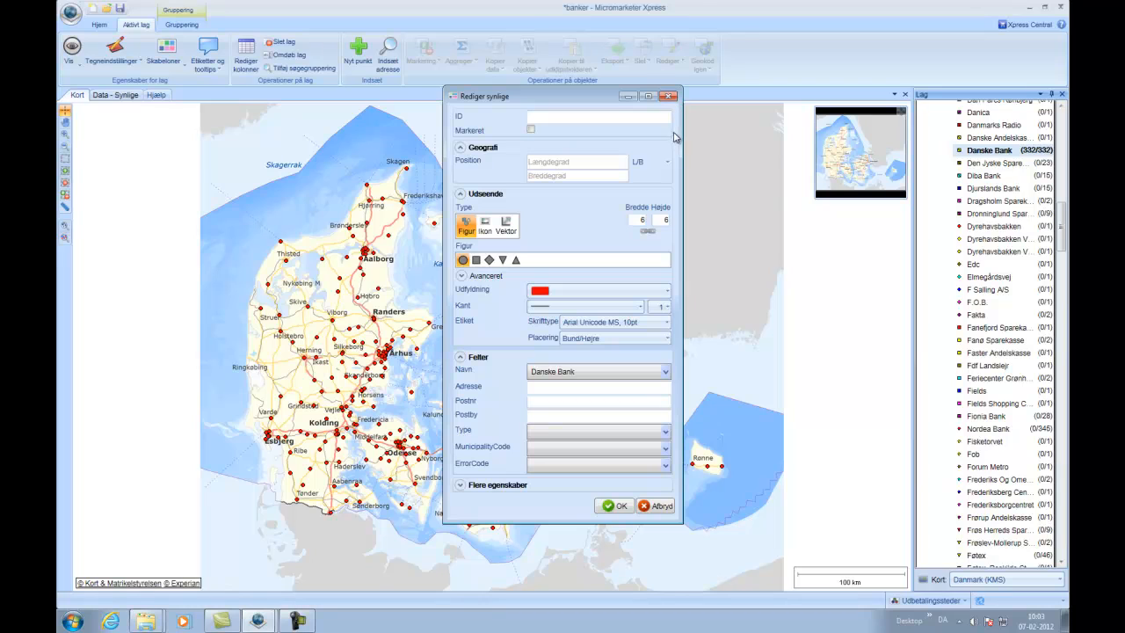
click(667, 294)
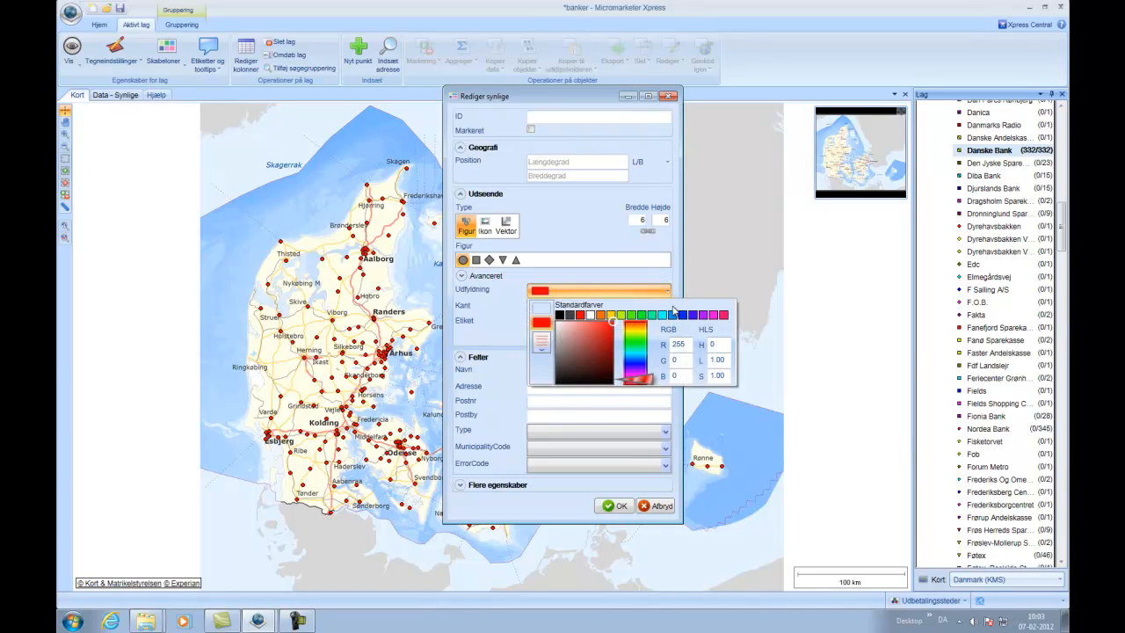
click(684, 316)
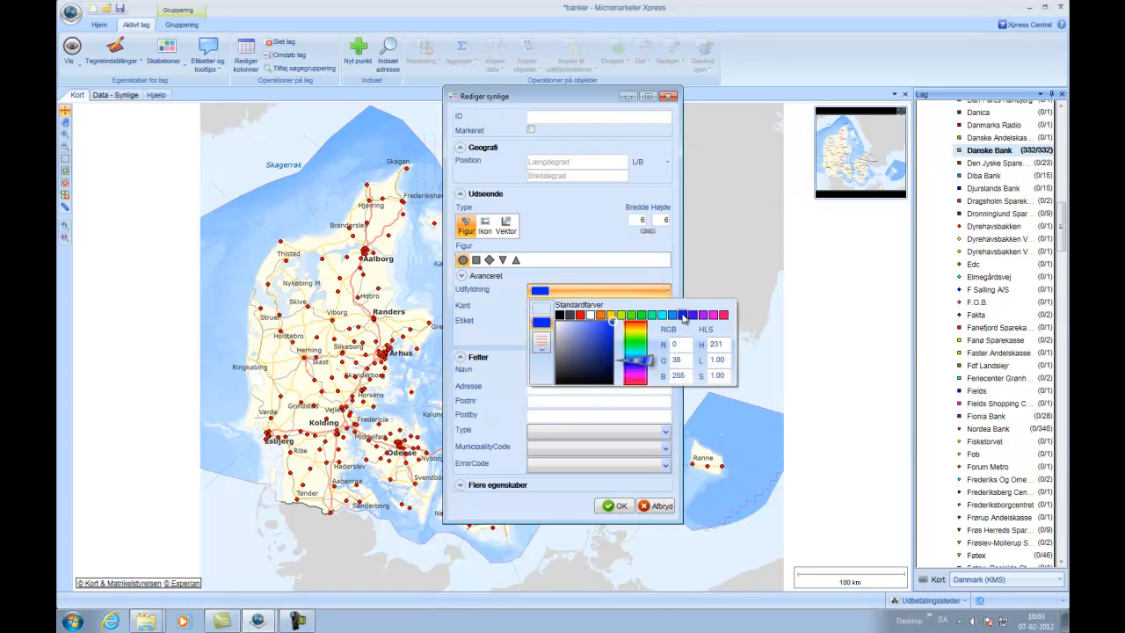
click(613, 508)
click(613, 508)
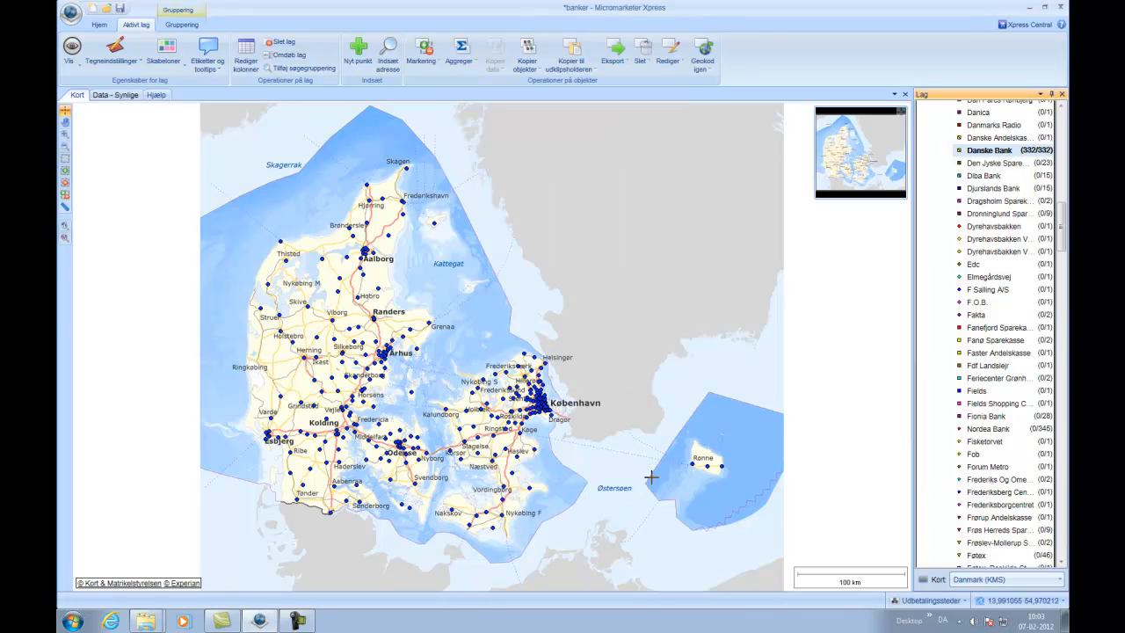
Clear the Danske Bank filter and show only the Hæve points of the Type grouping.
double_click(996, 154)
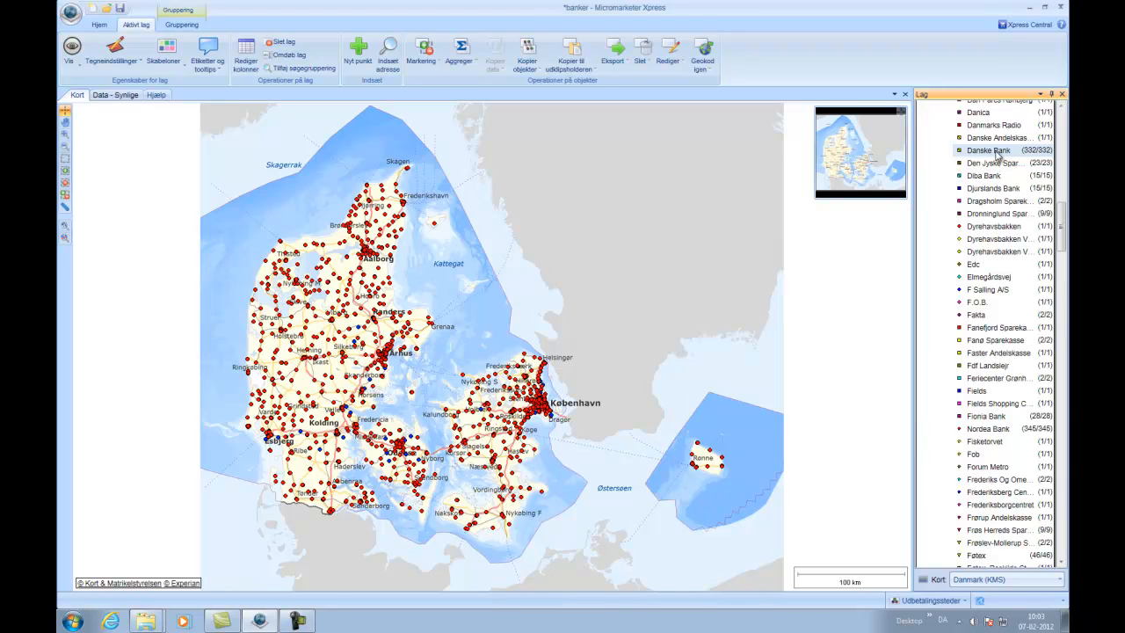
drag(1062, 227, 1062, 132)
click(937, 133)
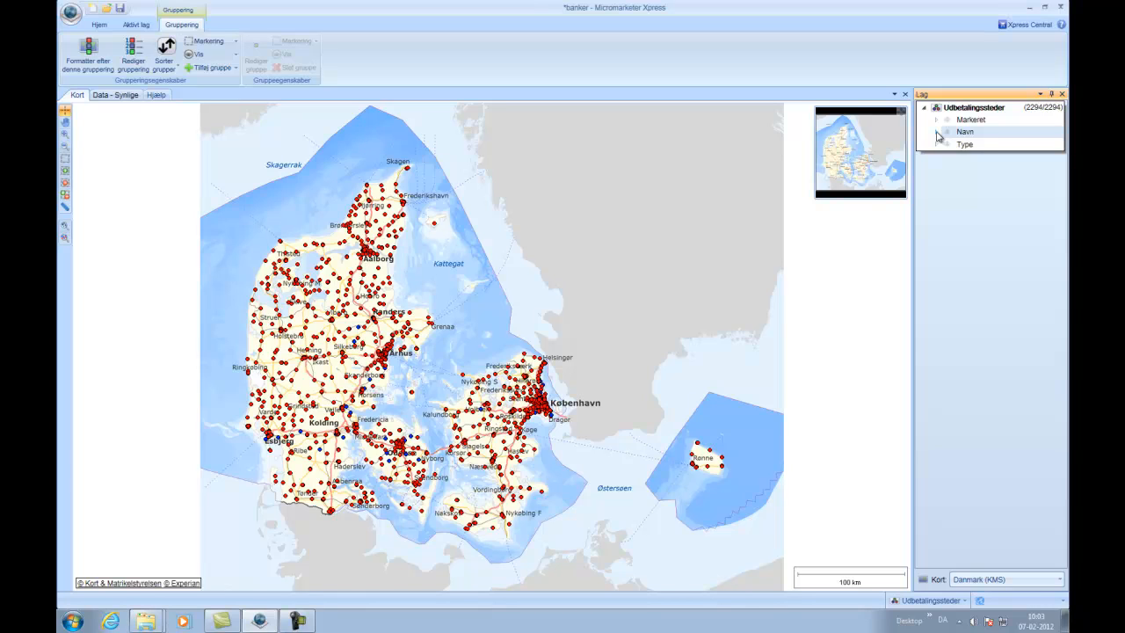
click(937, 145)
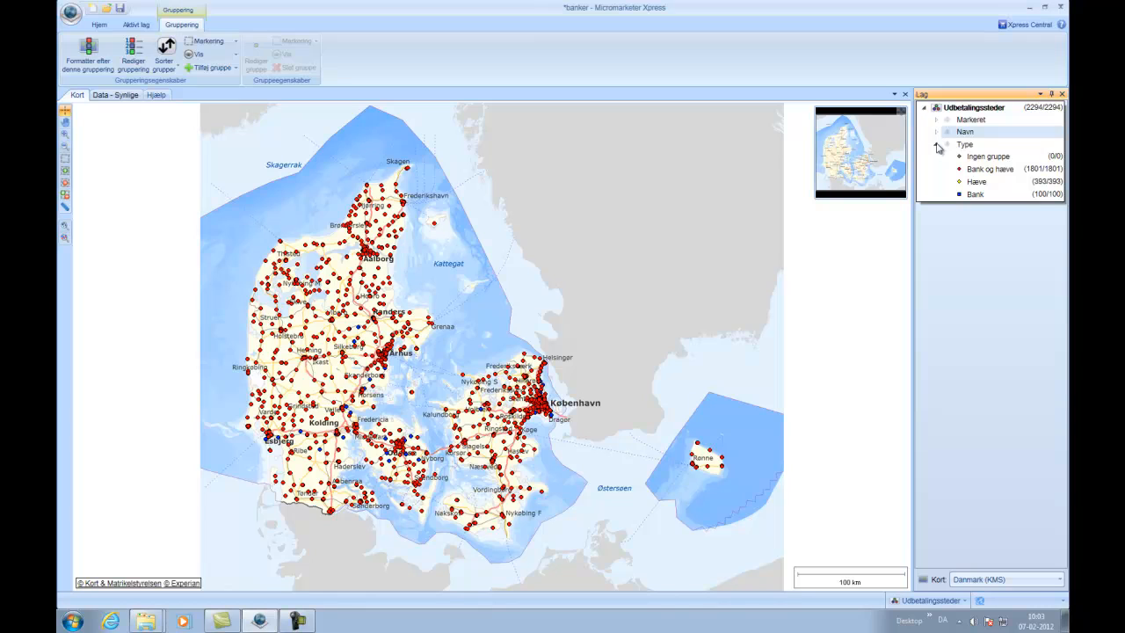
click(976, 183)
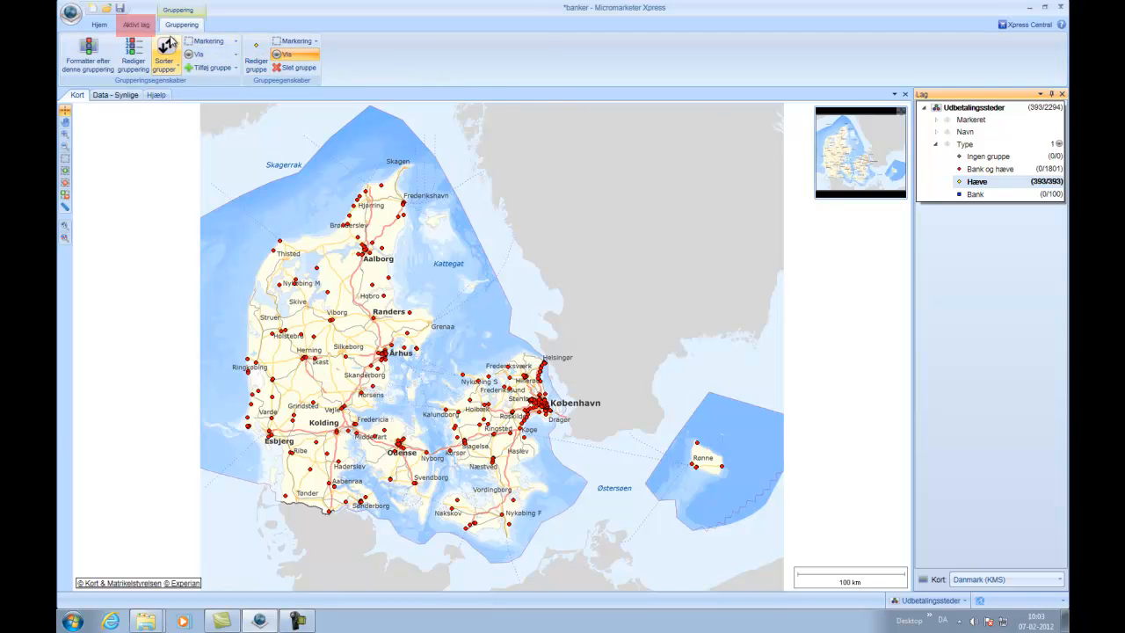
Edit the visible points so their symbol is an icon using the image file dankortlogo.
click(138, 31)
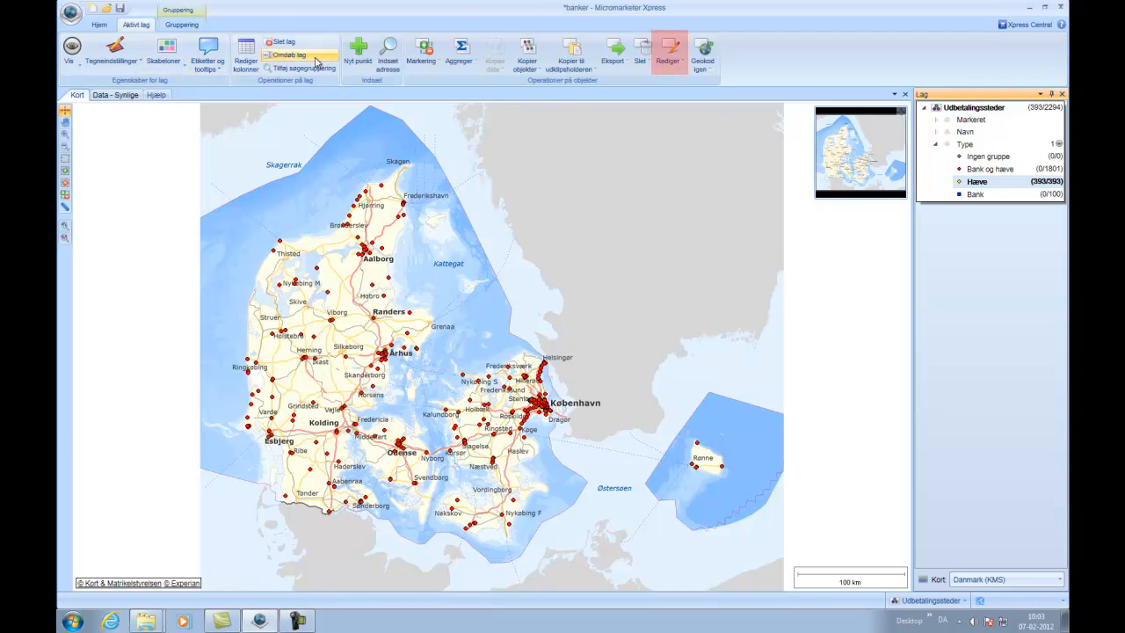
click(668, 54)
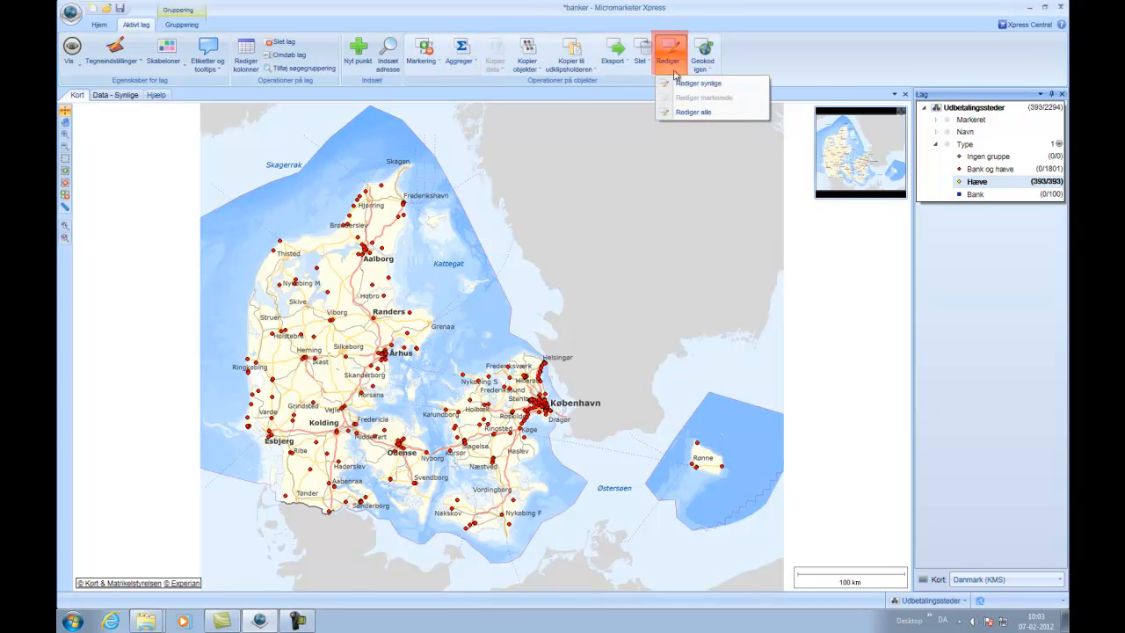
click(689, 84)
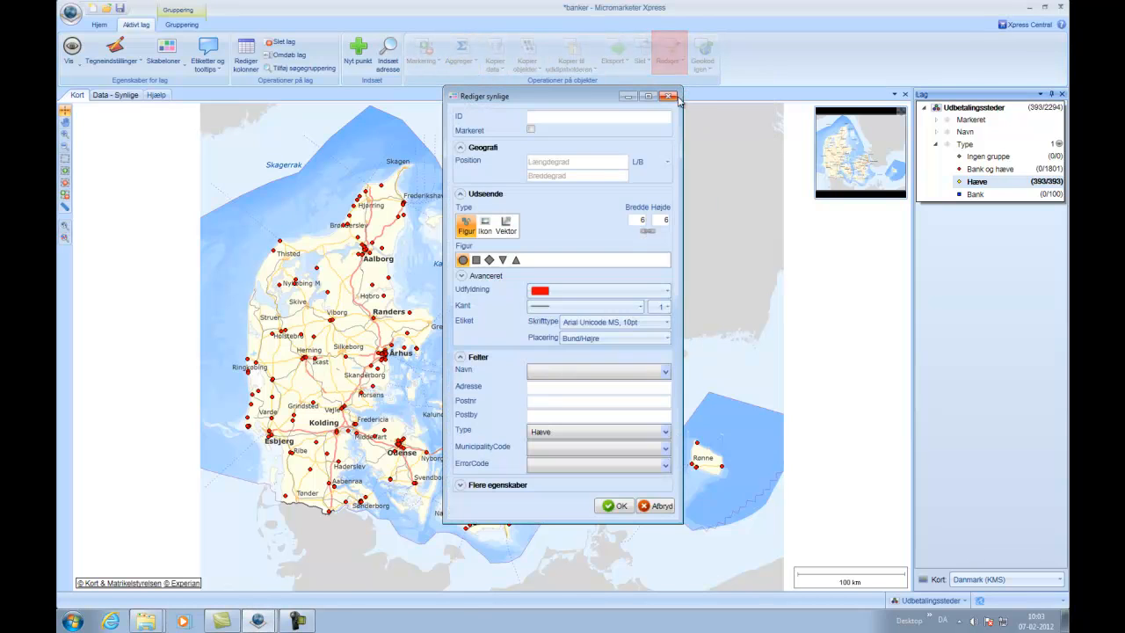
click(484, 226)
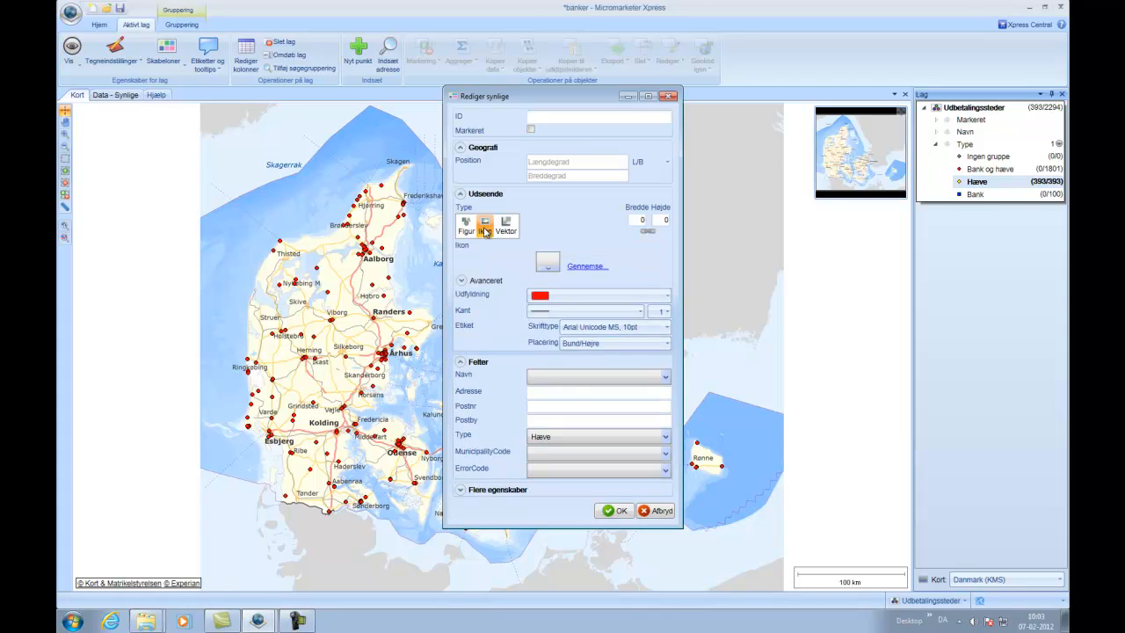
click(586, 266)
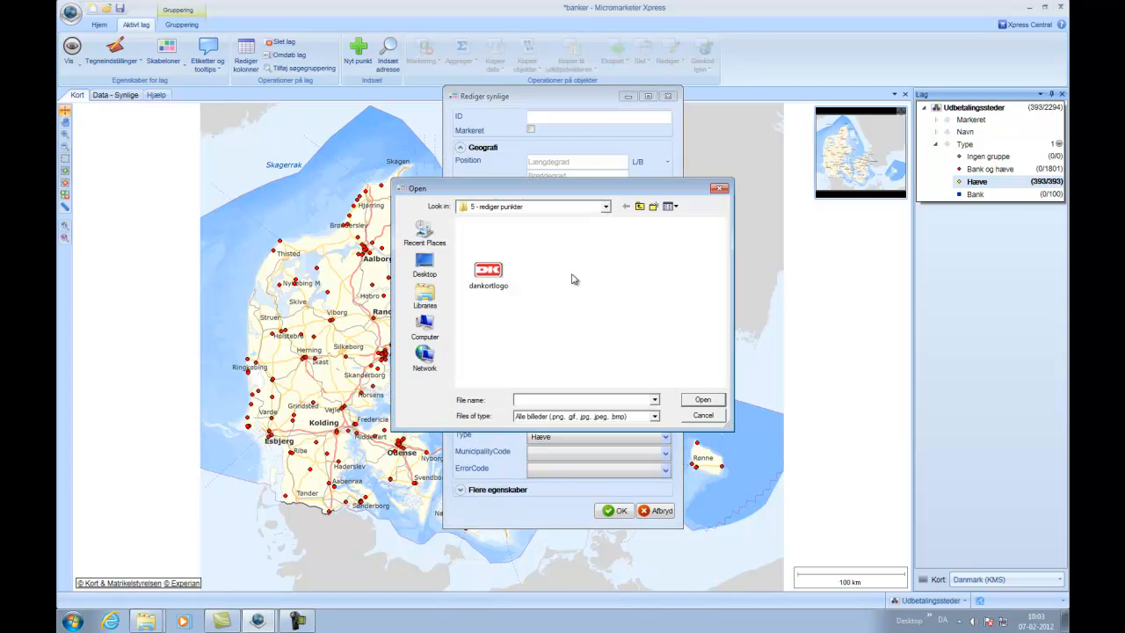
click(489, 271)
click(692, 403)
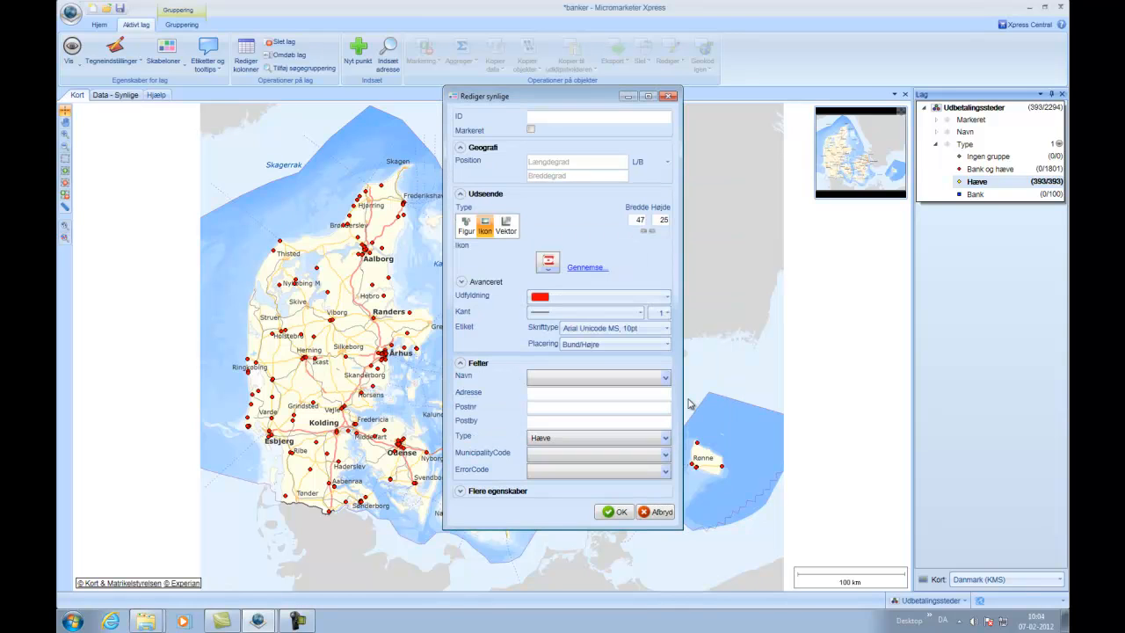
click(619, 512)
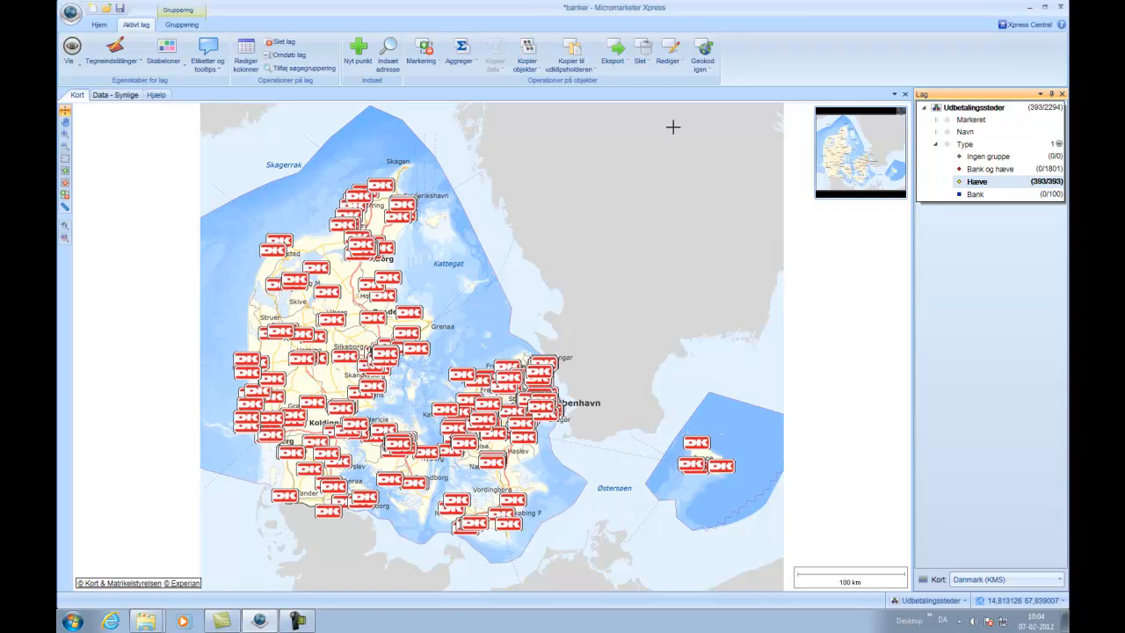
Resize the visible points' icon to a width of 23 and a height of 15.
click(675, 68)
click(685, 84)
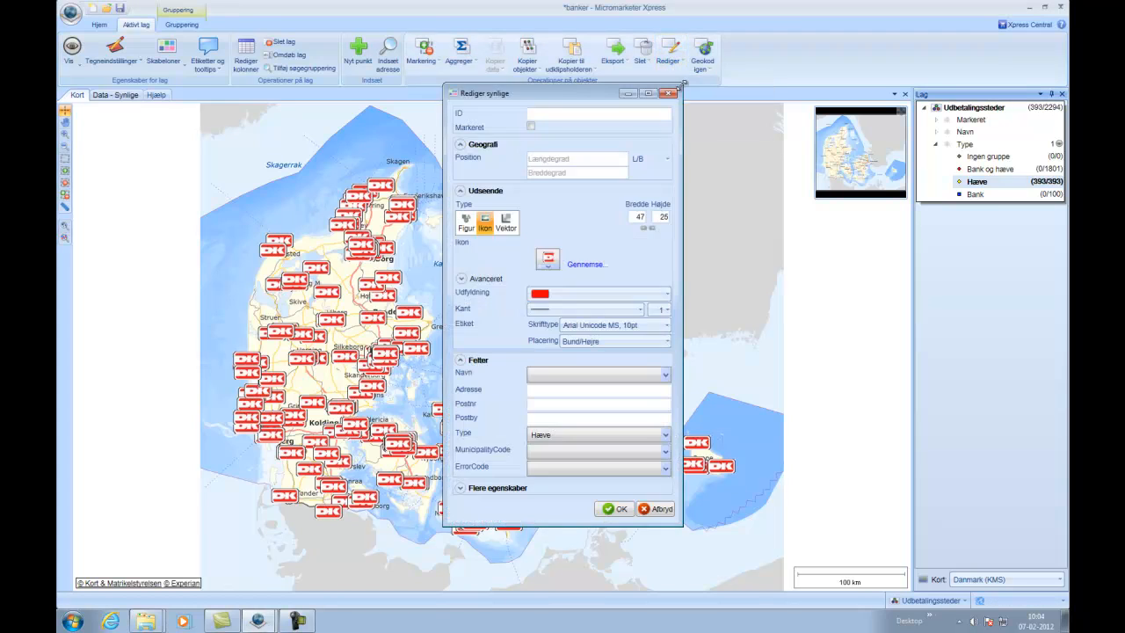
double_click(650, 218)
text(28)
key(Tab)
text(15)
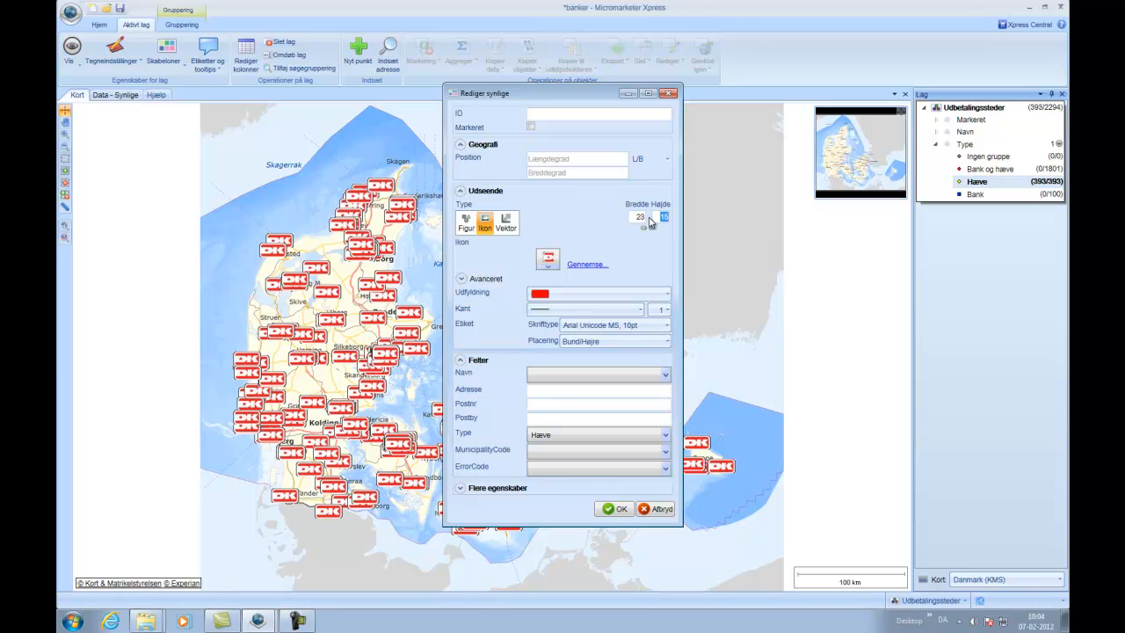
click(619, 512)
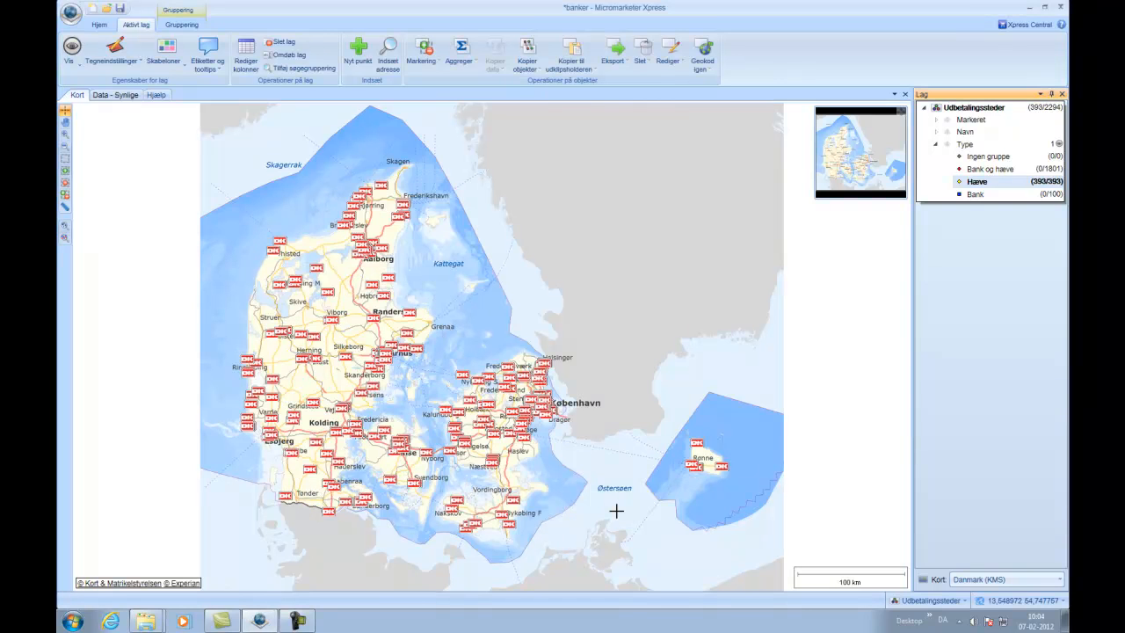